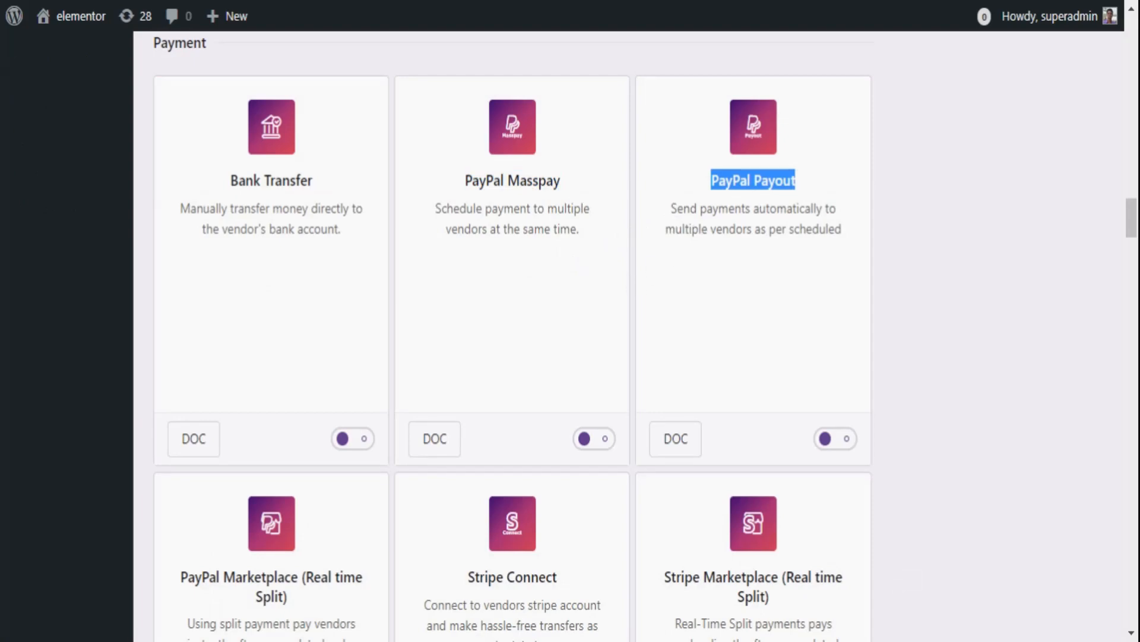
Step: Examine the available payment modules, including Stripe Connect, Razorpay, Mangopay and Bank Transfer
{"action": "scroll", "coordinate": [567, 389], "scroll_direction": "down", "scroll_amount": 3}
{"action": "triple_click", "coordinate": [567, 386]}
{"action": "scroll", "coordinate": [580, 362], "scroll_direction": "down", "scroll_amount": 5}
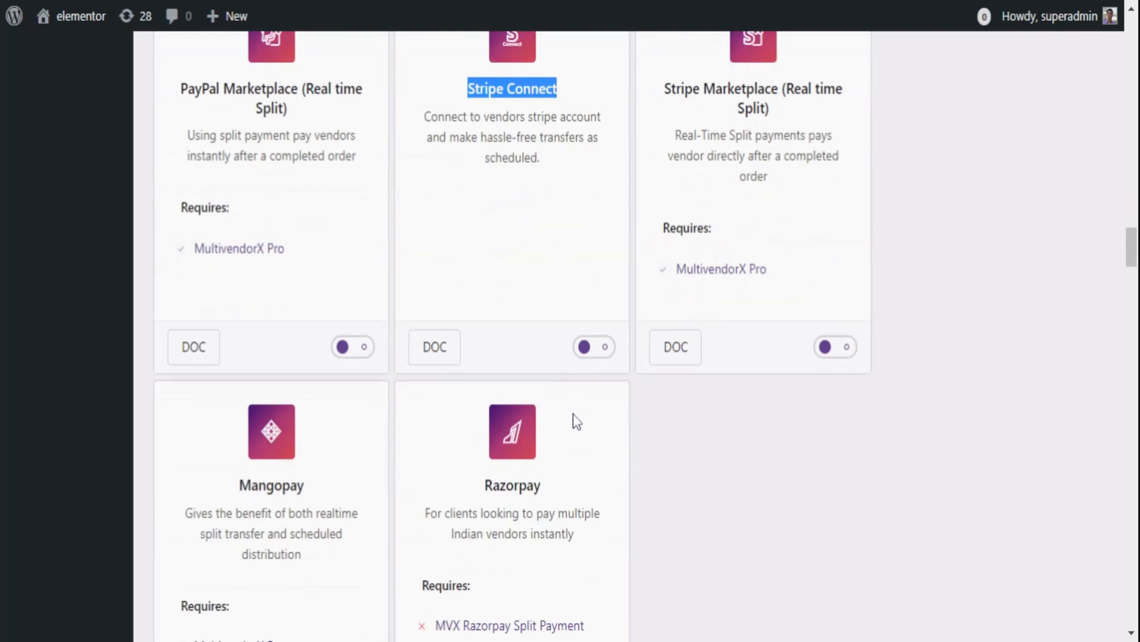
{"action": "scroll", "coordinate": [576, 422], "scroll_direction": "down", "scroll_amount": 2}
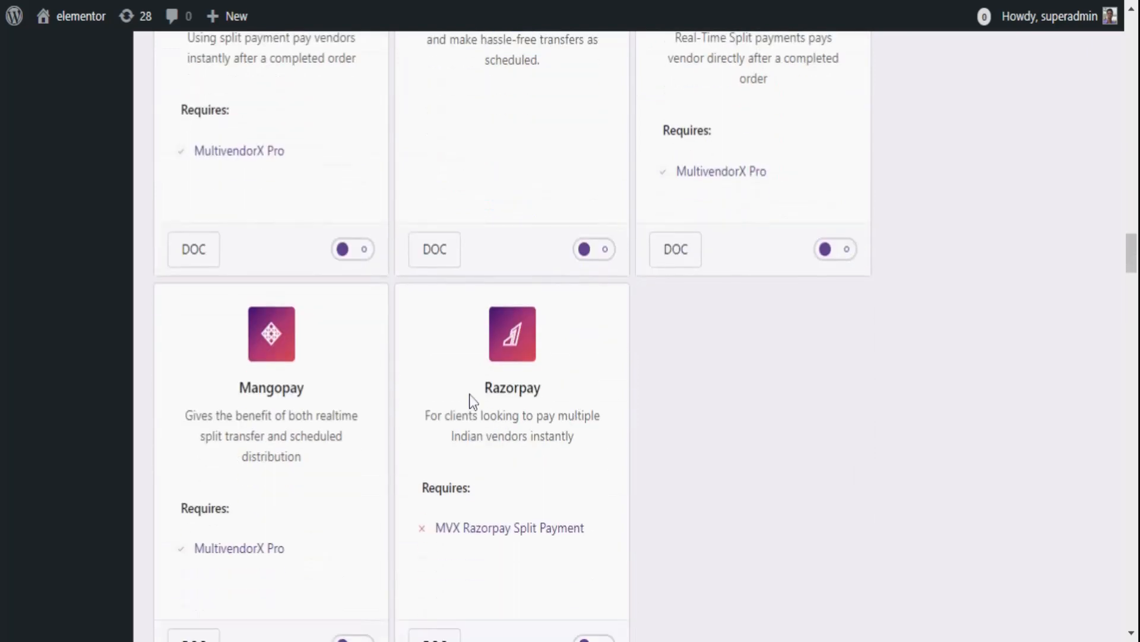
{"action": "left_click_drag", "start_coordinate": [469, 399], "coordinate": [569, 404]}
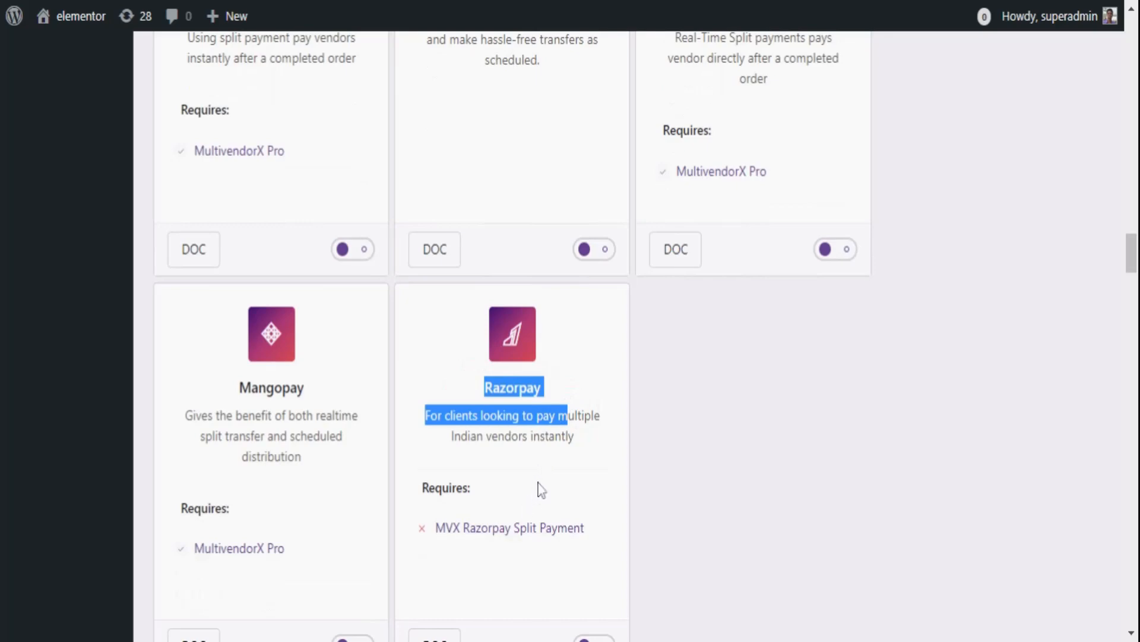
{"action": "scroll", "coordinate": [540, 488], "scroll_direction": "down", "scroll_amount": 2}
{"action": "left_click_drag", "start_coordinate": [239, 290], "coordinate": [302, 304]}
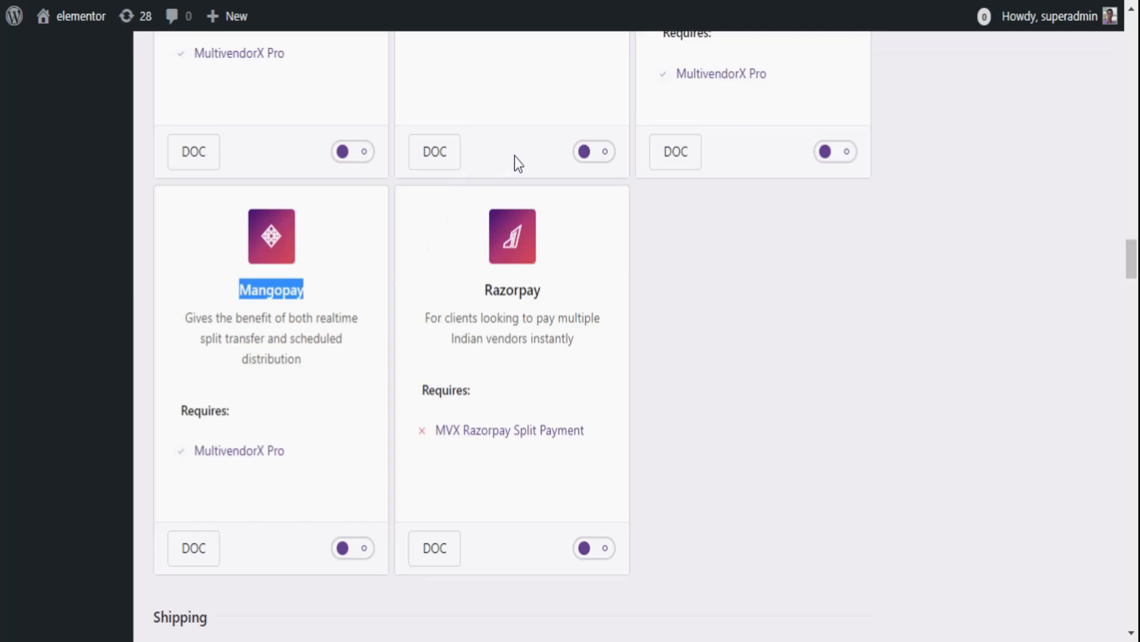
{"action": "scroll", "coordinate": [514, 156], "scroll_direction": "up", "scroll_amount": 10}
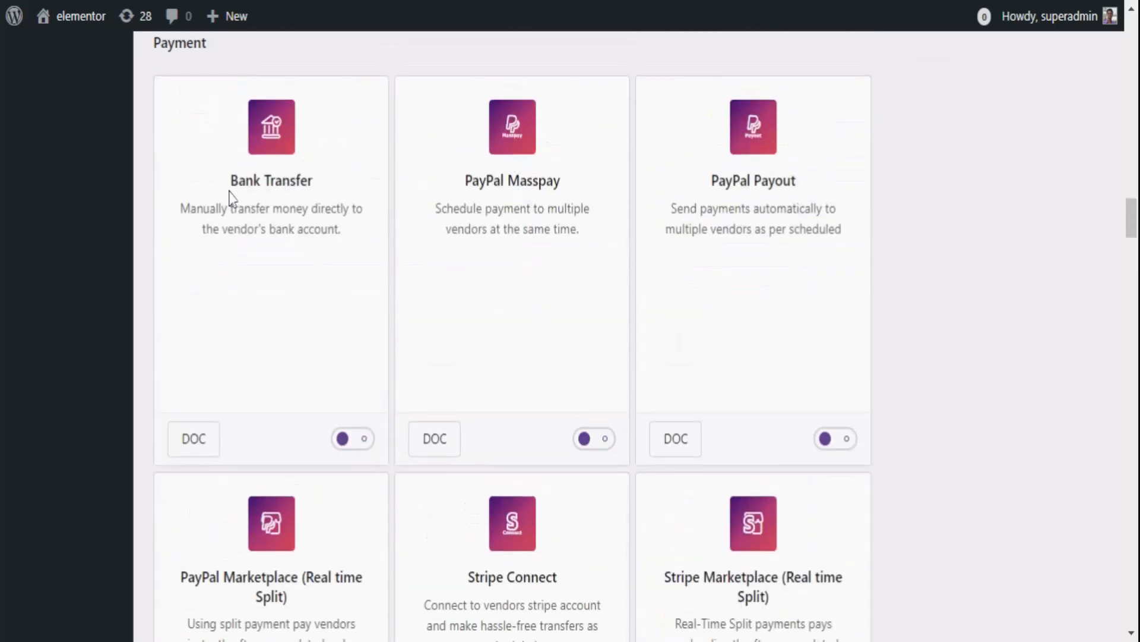
{"action": "left_click_drag", "start_coordinate": [226, 179], "coordinate": [332, 180]}
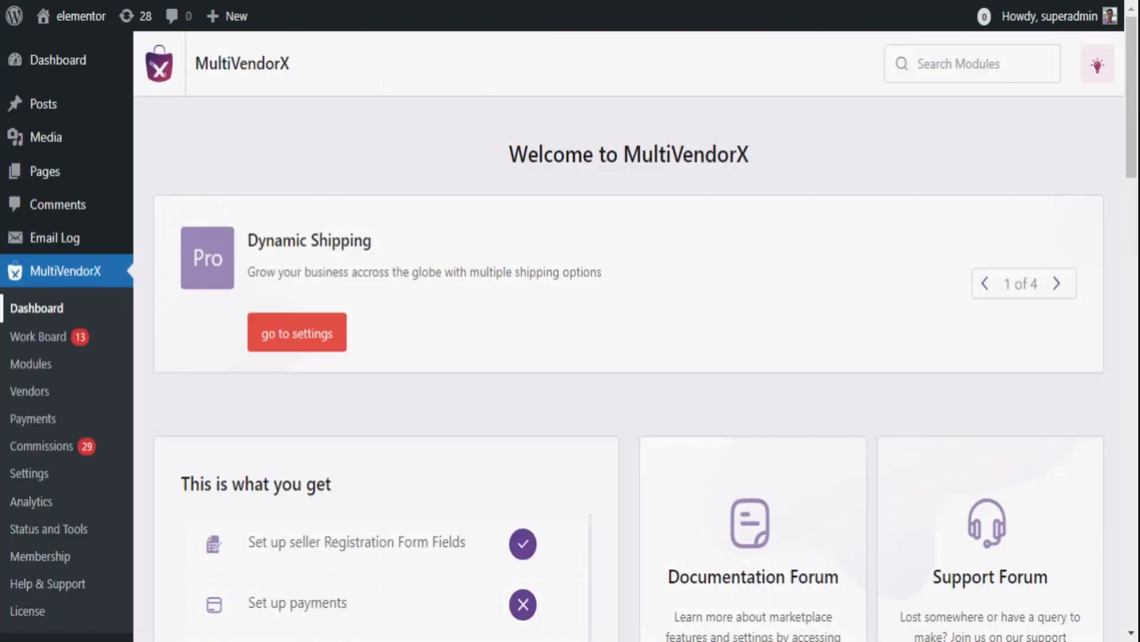
Step: Enable the Bank Transfer, PayPal Masspay and PayPal Payout payment modules in the MultiVendorX modules list
{"action": "left_click", "coordinate": [118, 376]}
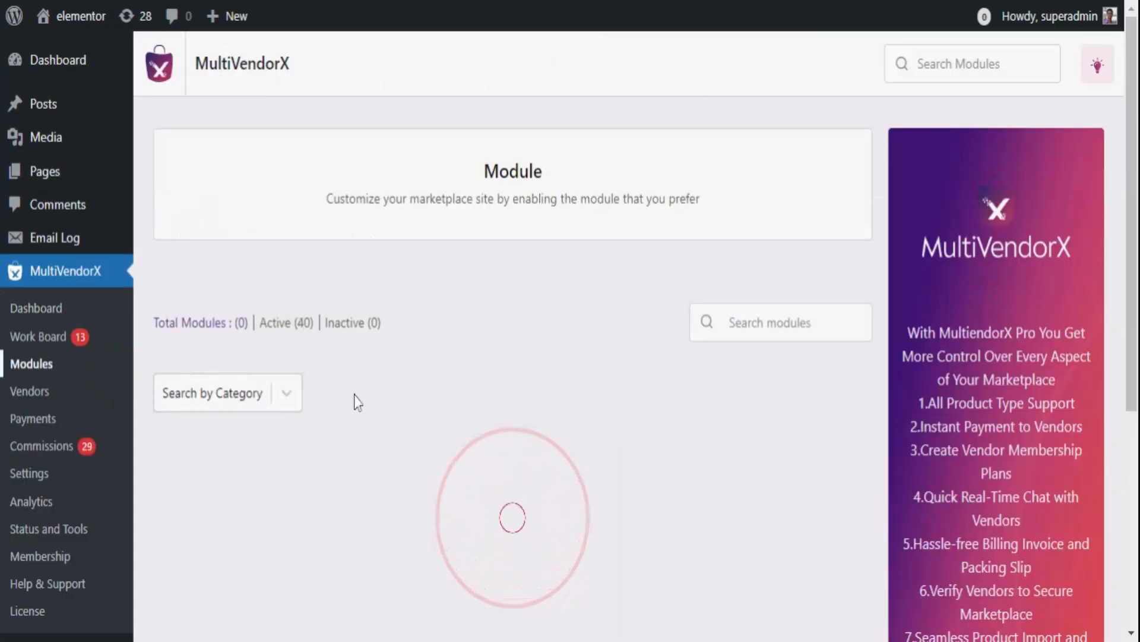
{"action": "scroll", "coordinate": [357, 400], "scroll_direction": "down", "scroll_amount": 2}
{"action": "scroll", "coordinate": [356, 402], "scroll_direction": "down", "scroll_amount": 20}
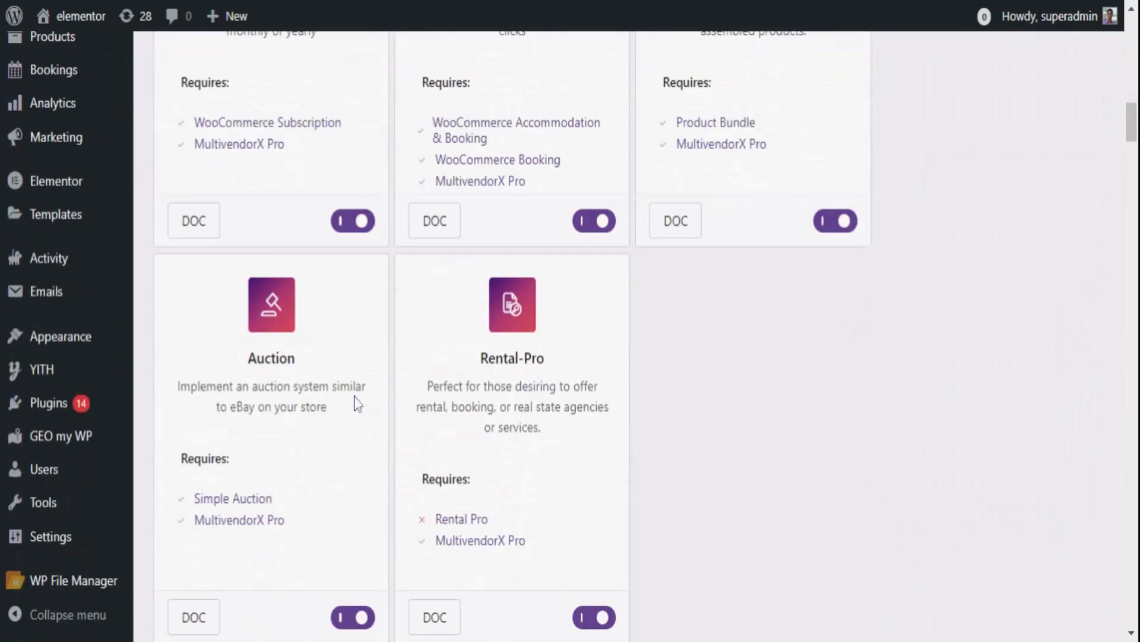
{"action": "scroll", "coordinate": [356, 402], "scroll_direction": "down", "scroll_amount": 20}
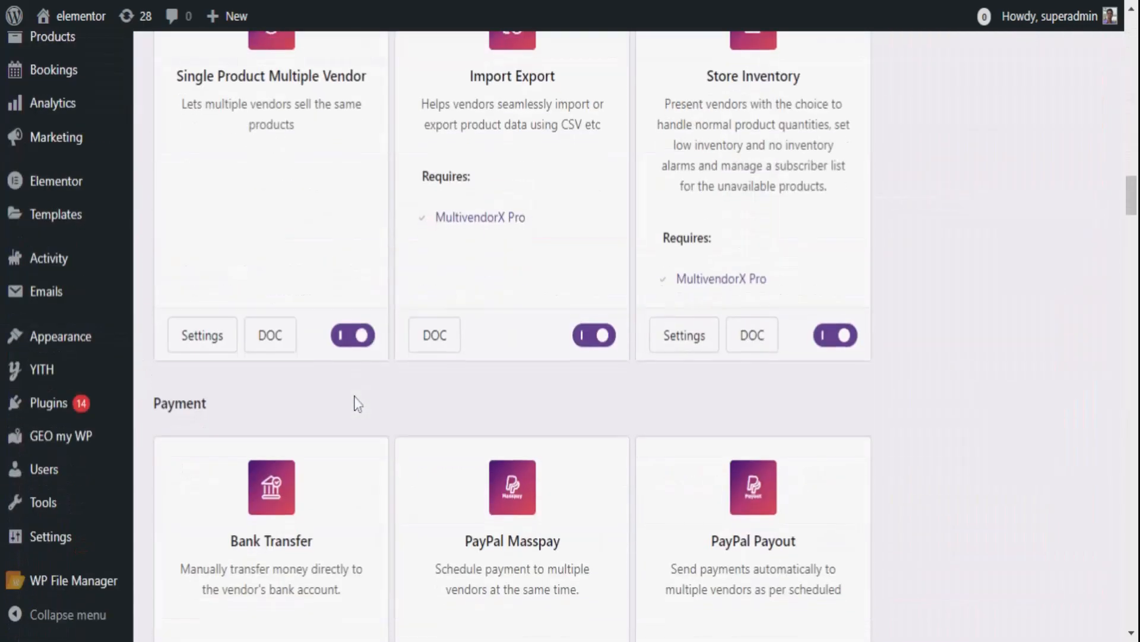
{"action": "left_click", "coordinate": [343, 314]}
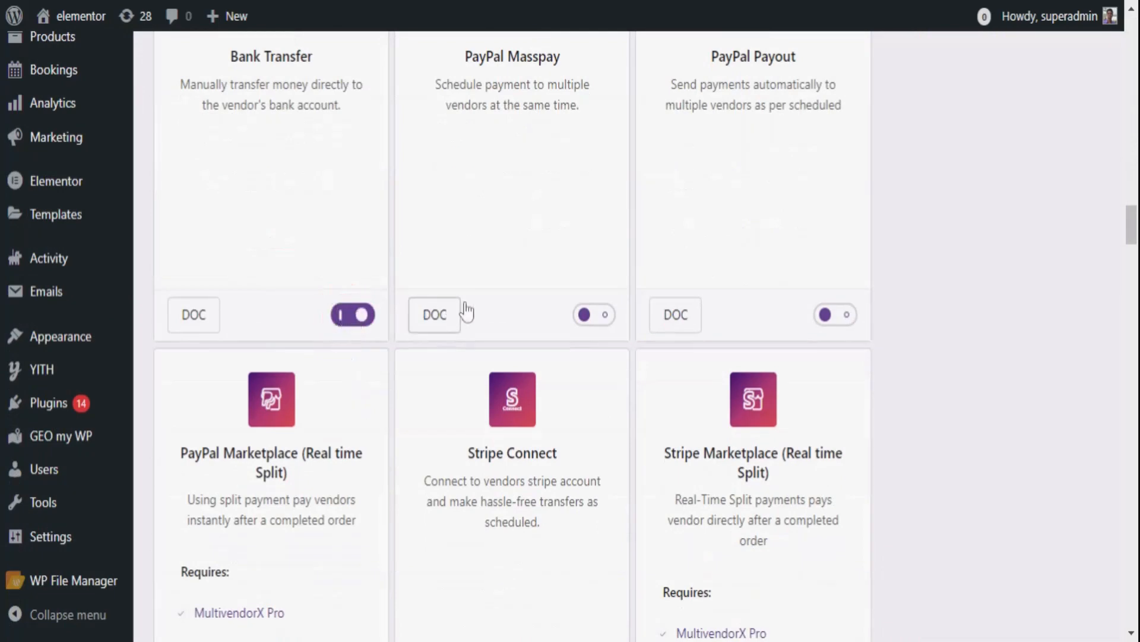
{"action": "left_click", "coordinate": [584, 315]}
{"action": "left_click", "coordinate": [827, 314]}
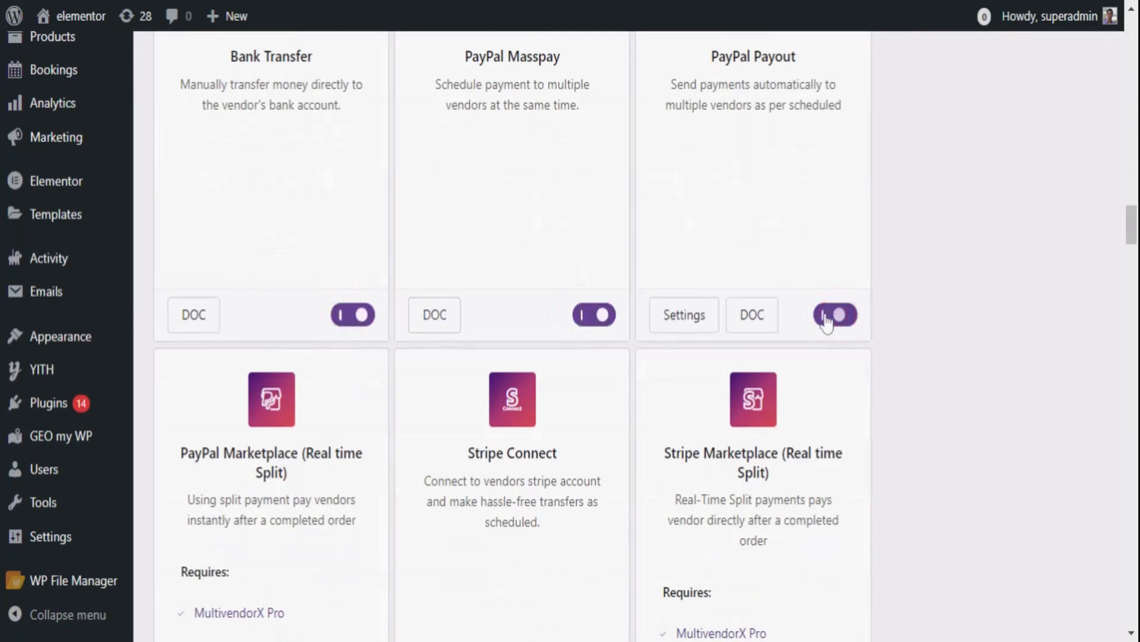
Step: Enable the PayPal Marketplace, Stripe Connect, Stripe Marketplace and Mangopay payment modules
{"action": "scroll", "coordinate": [359, 441], "scroll_direction": "down", "scroll_amount": 4}
{"action": "left_click", "coordinate": [344, 449]}
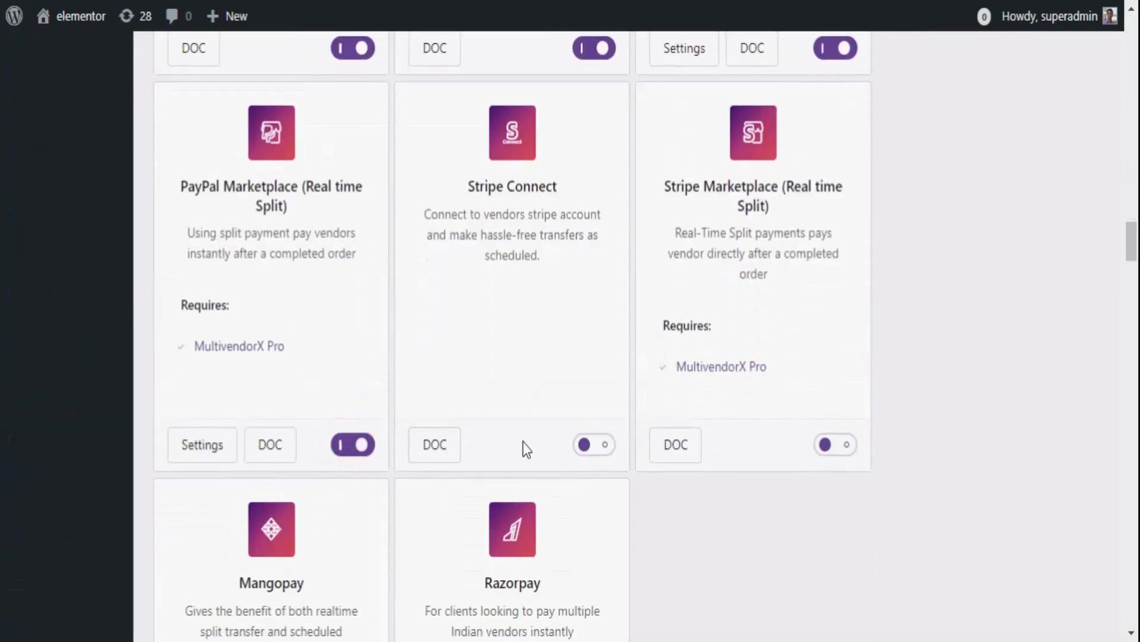
{"action": "left_click", "coordinate": [585, 453]}
{"action": "left_click", "coordinate": [830, 455]}
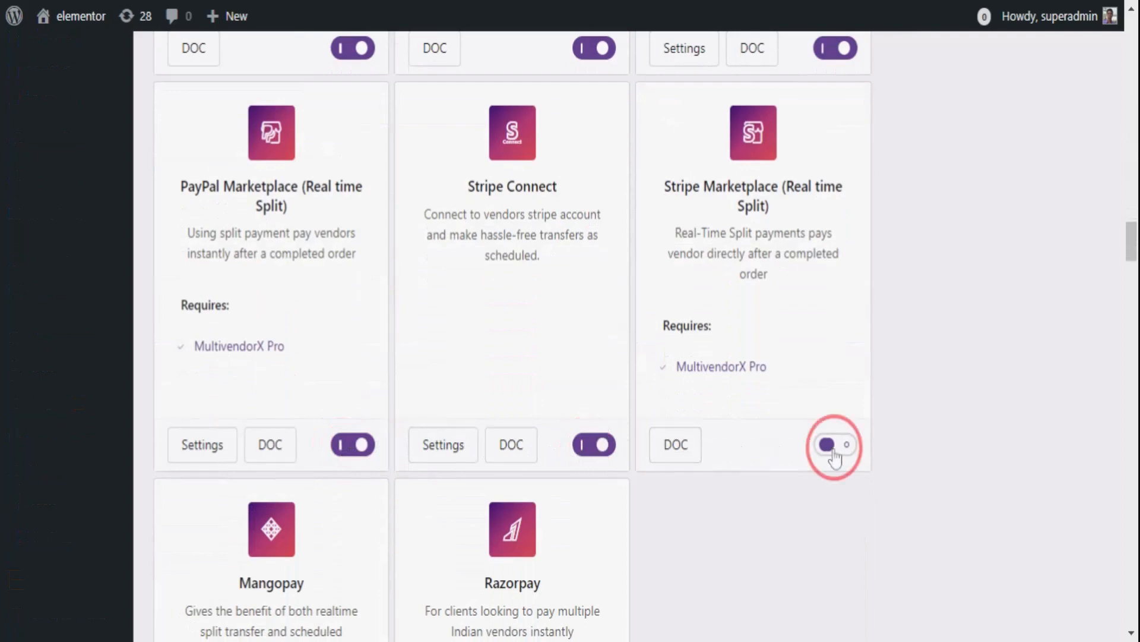
{"action": "scroll", "coordinate": [636, 430], "scroll_direction": "down", "scroll_amount": 5}
{"action": "left_click", "coordinate": [356, 543]}
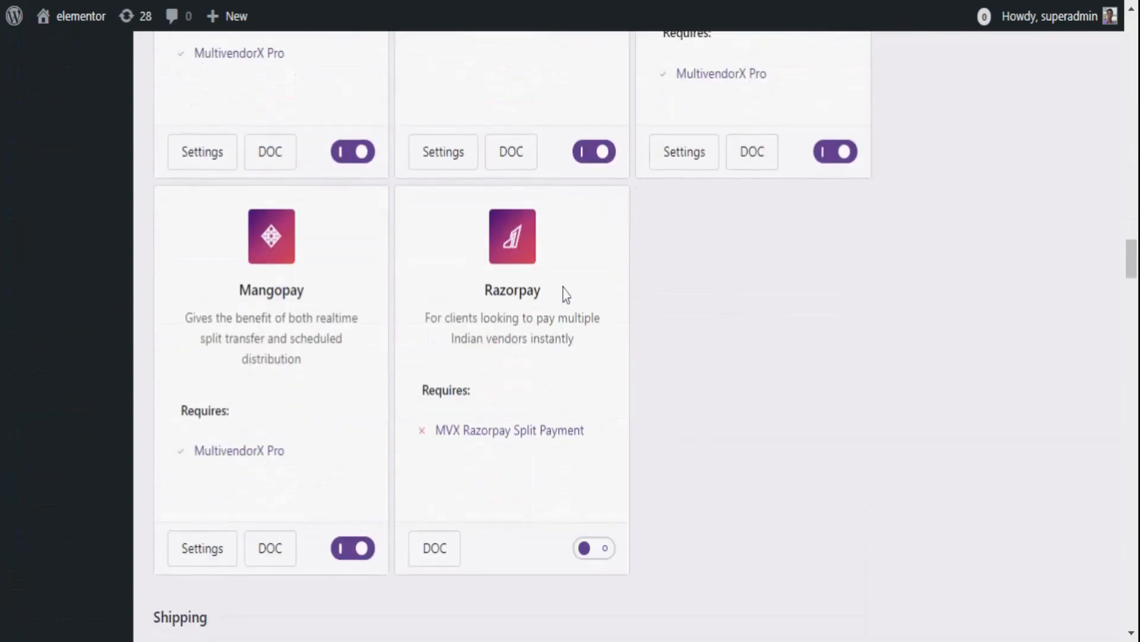
Step: Open the PayPal Masspay settings in the MultiVendorX payment configuration
{"action": "scroll", "coordinate": [565, 294], "scroll_direction": "up", "scroll_amount": 6}
{"action": "scroll", "coordinate": [565, 294], "scroll_direction": "up", "scroll_amount": 3}
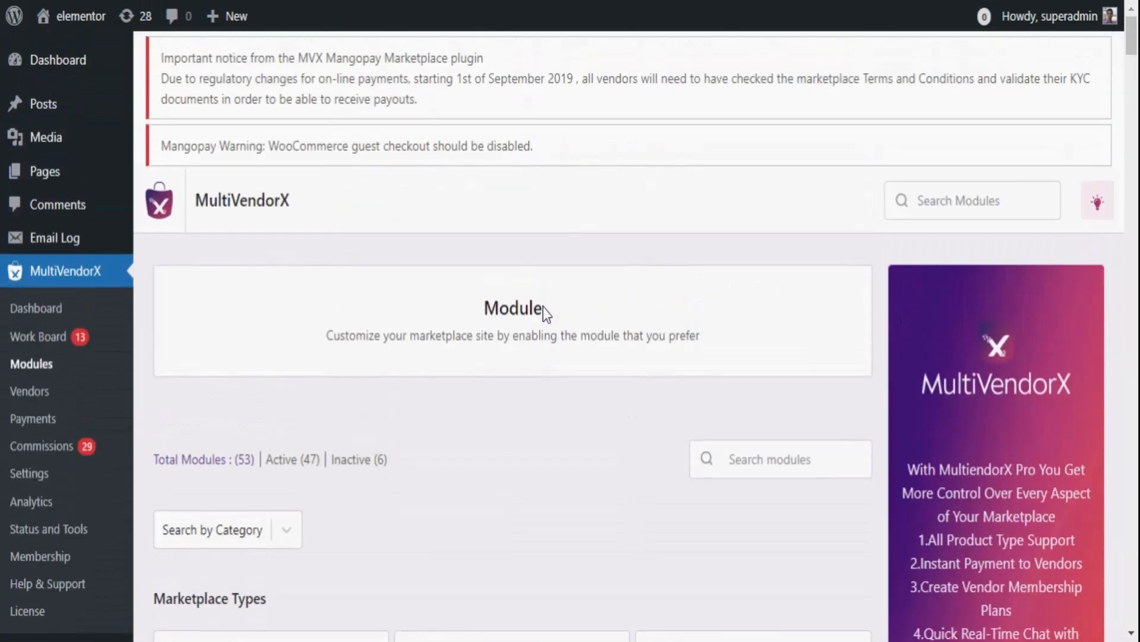
{"action": "scroll", "coordinate": [158, 339], "scroll_direction": "down", "scroll_amount": 2}
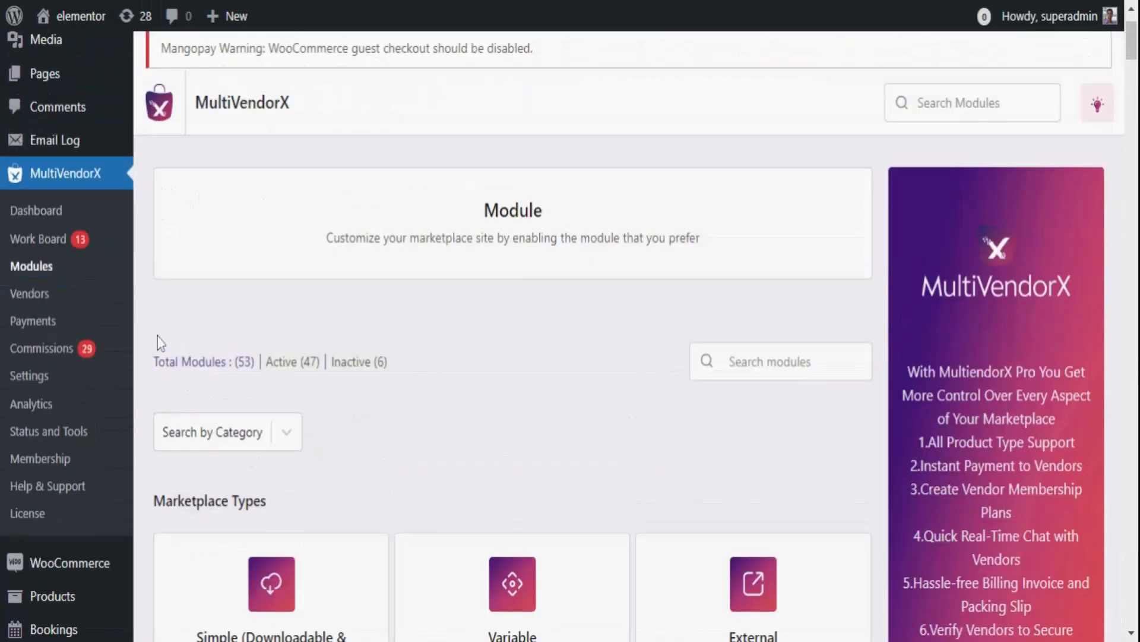
{"action": "left_click", "coordinate": [83, 325]}
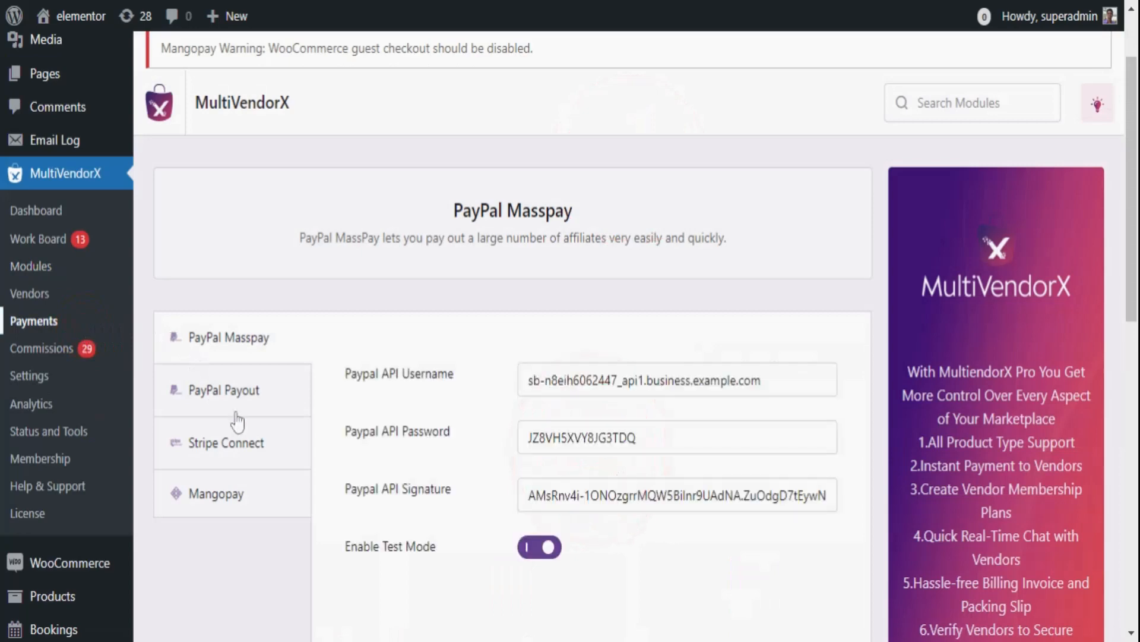
{"action": "left_click", "coordinate": [238, 360]}
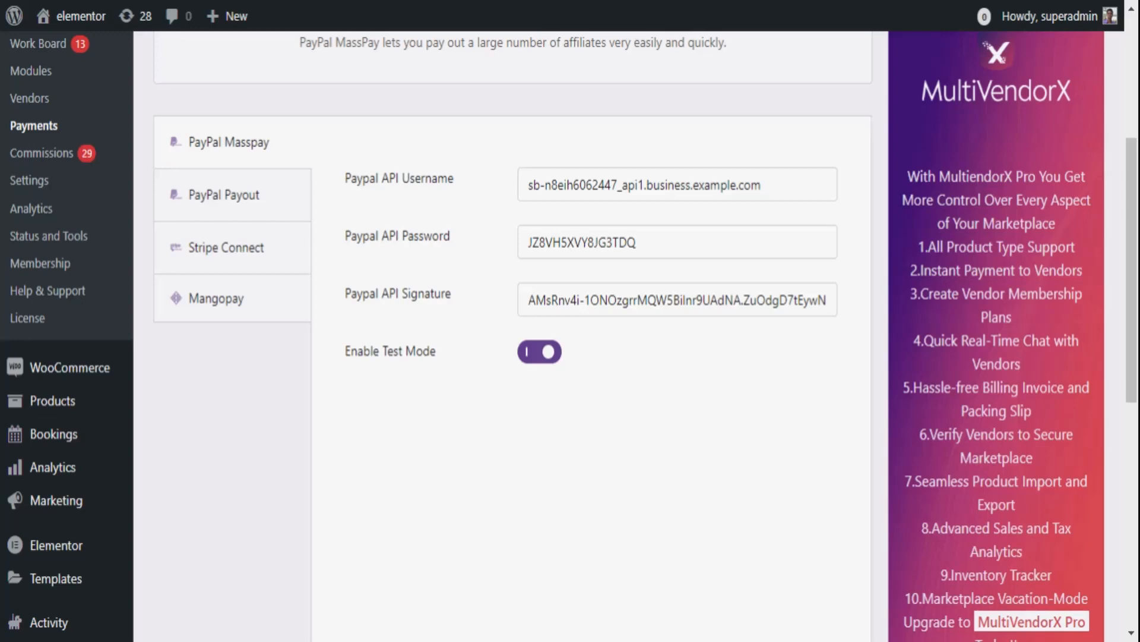
Step: Review the PayPal Masspay API username, password and signature fields, and switch test mode off and back on
{"action": "left_click_drag", "start_coordinate": [339, 189], "coordinate": [484, 183]}
{"action": "left_click", "coordinate": [361, 239]}
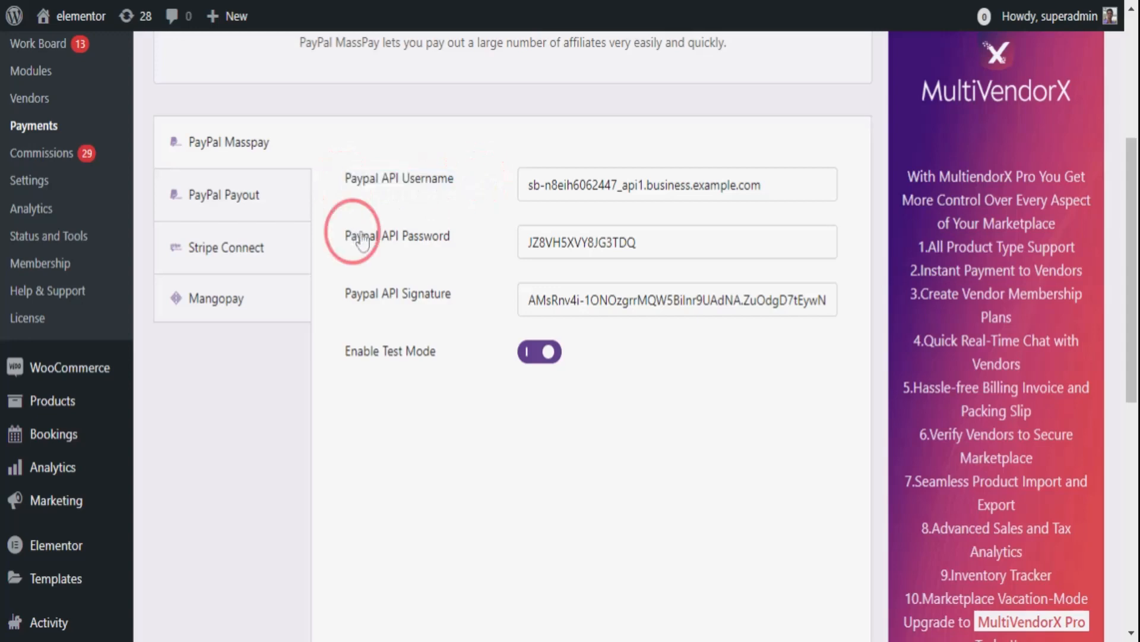
{"action": "left_click_drag", "start_coordinate": [361, 239], "coordinate": [478, 250]}
{"action": "left_click_drag", "start_coordinate": [344, 296], "coordinate": [468, 302]}
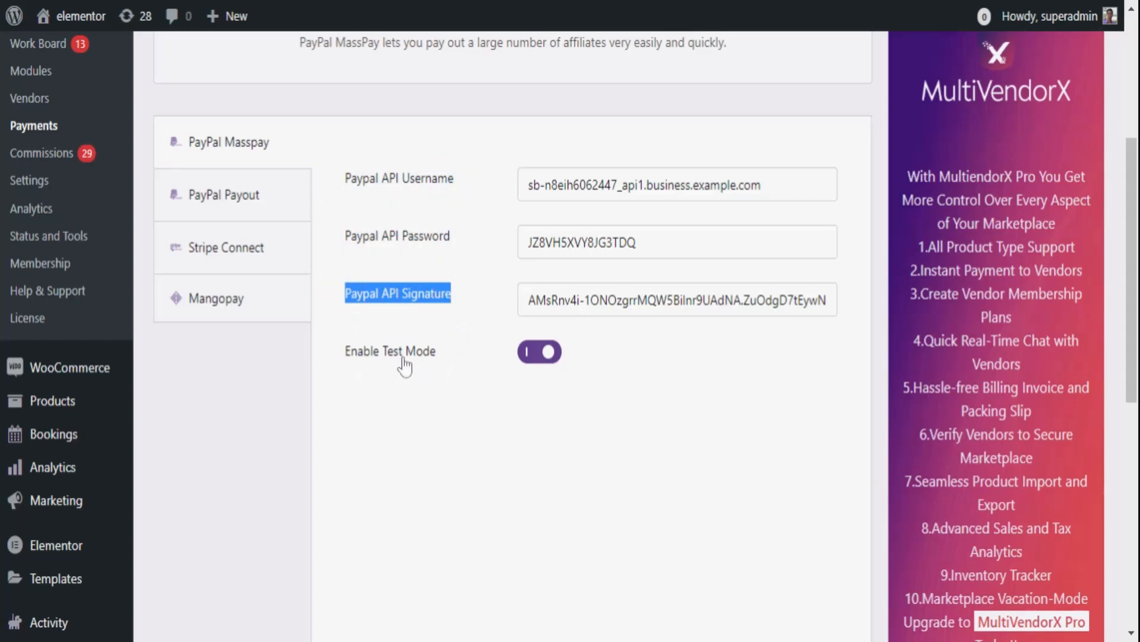
{"action": "left_click_drag", "start_coordinate": [343, 351], "coordinate": [432, 349]}
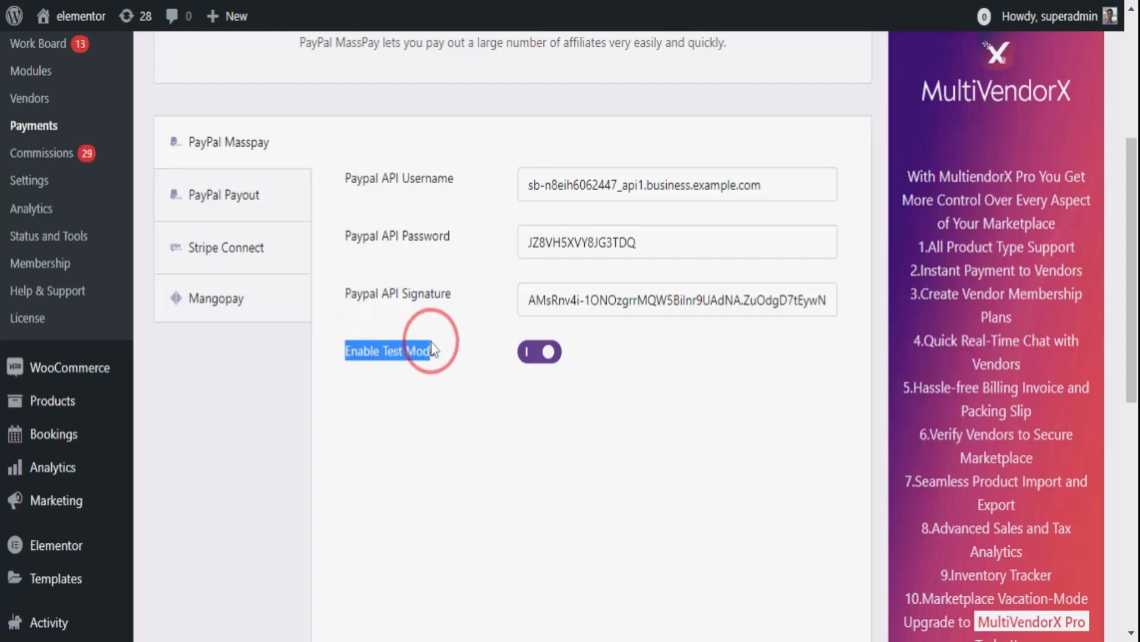
{"action": "left_click", "coordinate": [535, 353]}
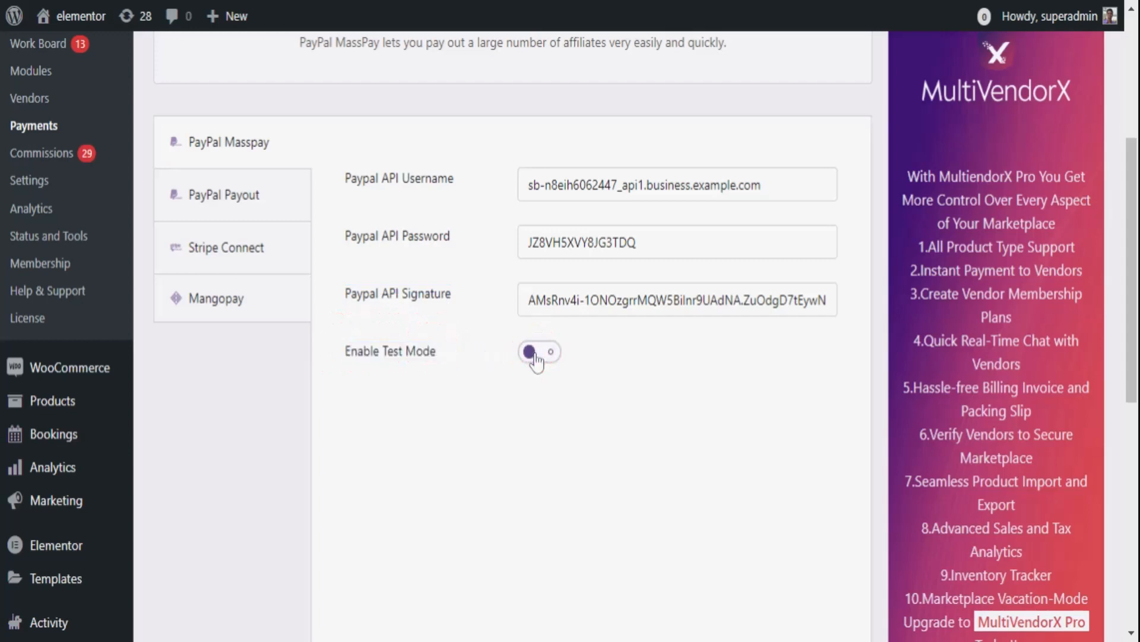
{"action": "left_click", "coordinate": [537, 354]}
Step: Open the PayPal Payout settings and review the client ID, client secret, asynchronous mode and test mode options
{"action": "left_click", "coordinate": [275, 205]}
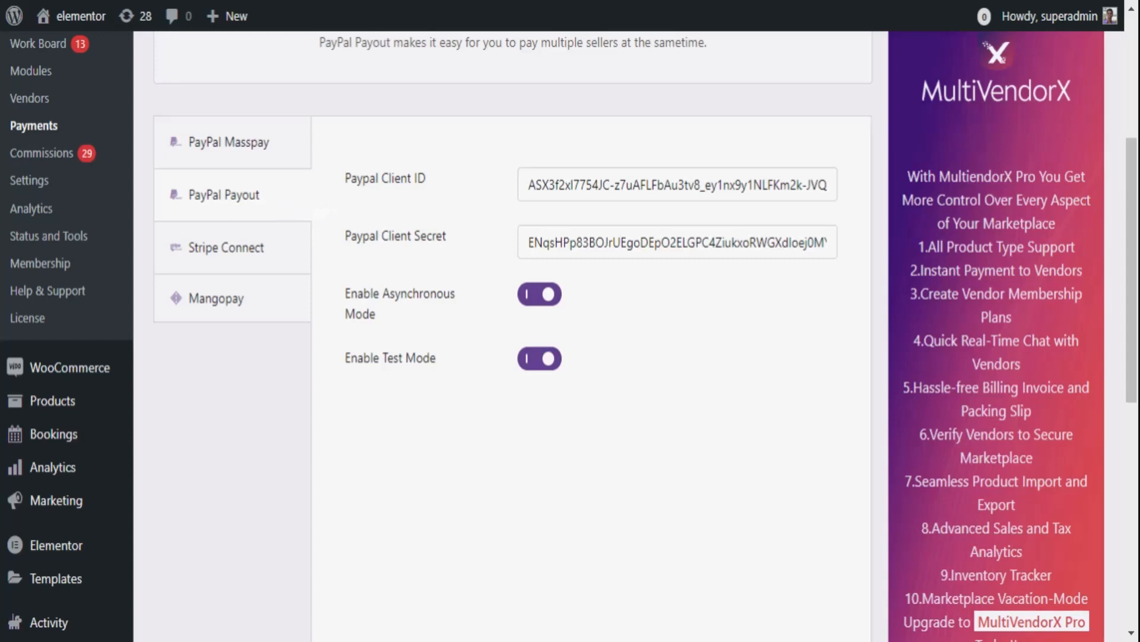
{"action": "left_click_drag", "start_coordinate": [340, 184], "coordinate": [451, 186]}
{"action": "left_click_drag", "start_coordinate": [345, 236], "coordinate": [482, 254]}
{"action": "left_click_drag", "start_coordinate": [336, 293], "coordinate": [474, 315]}
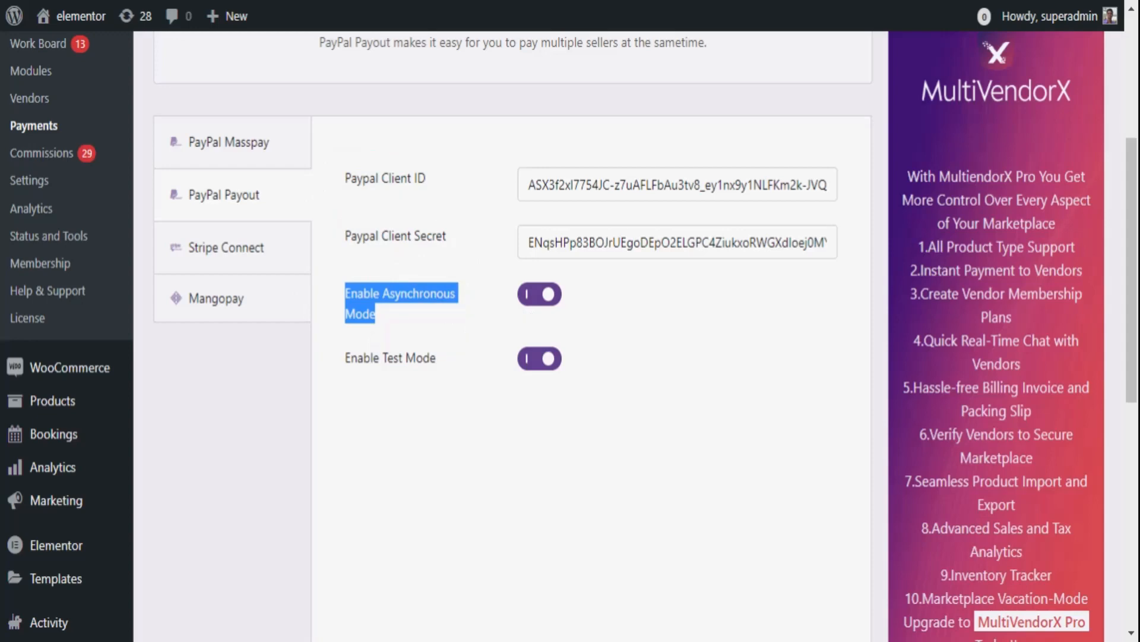
{"action": "left_click_drag", "start_coordinate": [336, 356], "coordinate": [447, 360]}
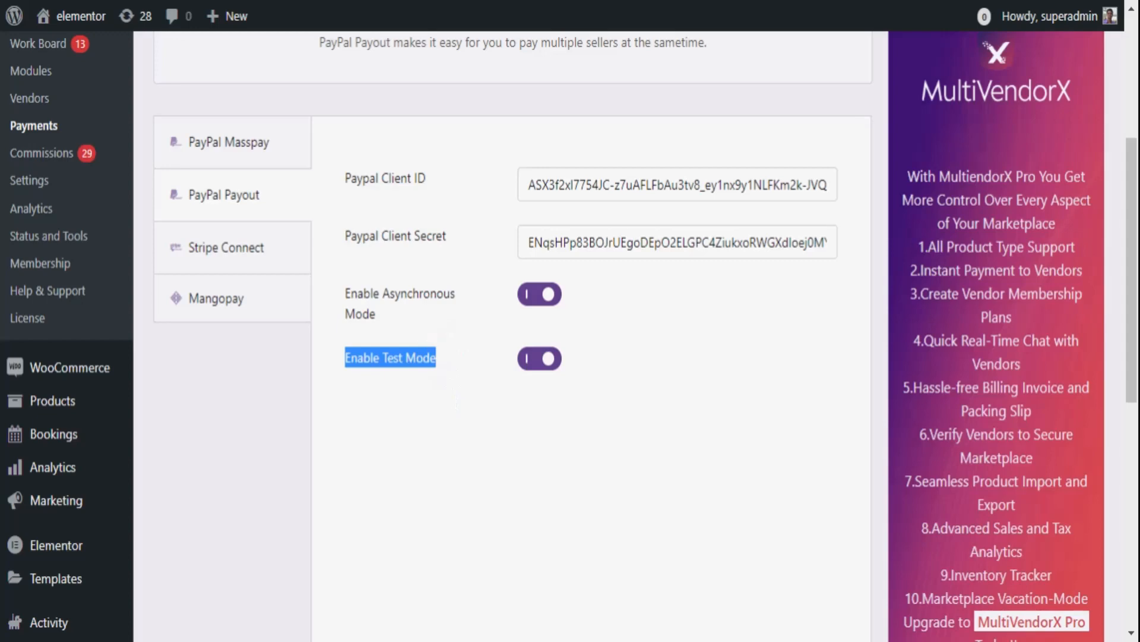
{"action": "left_click", "coordinate": [452, 398]}
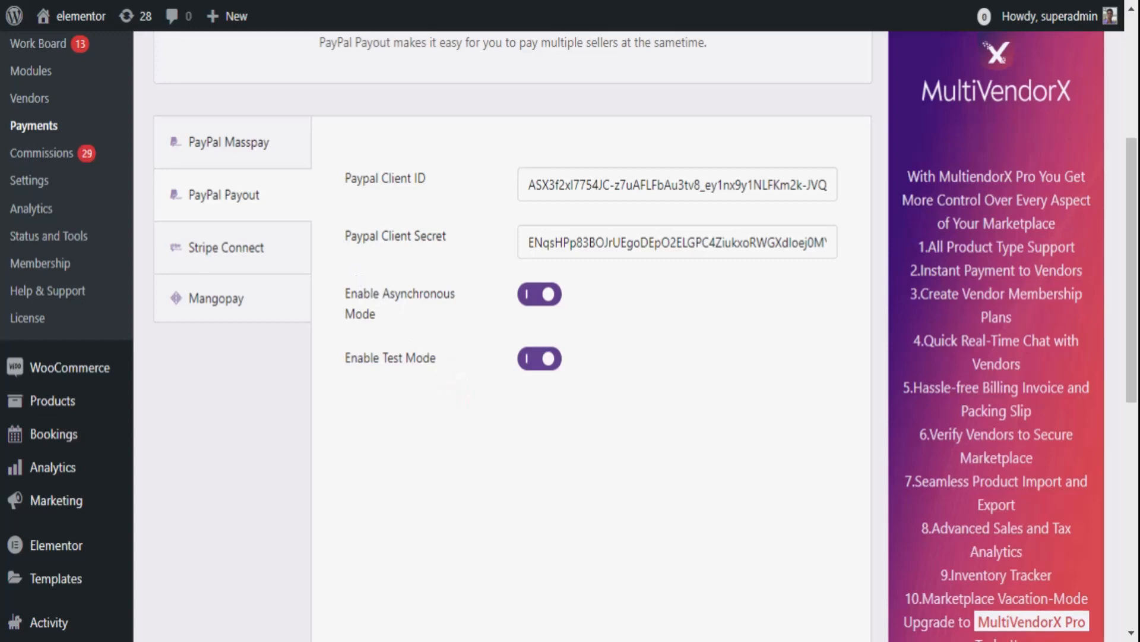
Step: Open the Stripe Connect settings and review the test client ID, publishable key and secret key fields
{"action": "left_click", "coordinate": [264, 256]}
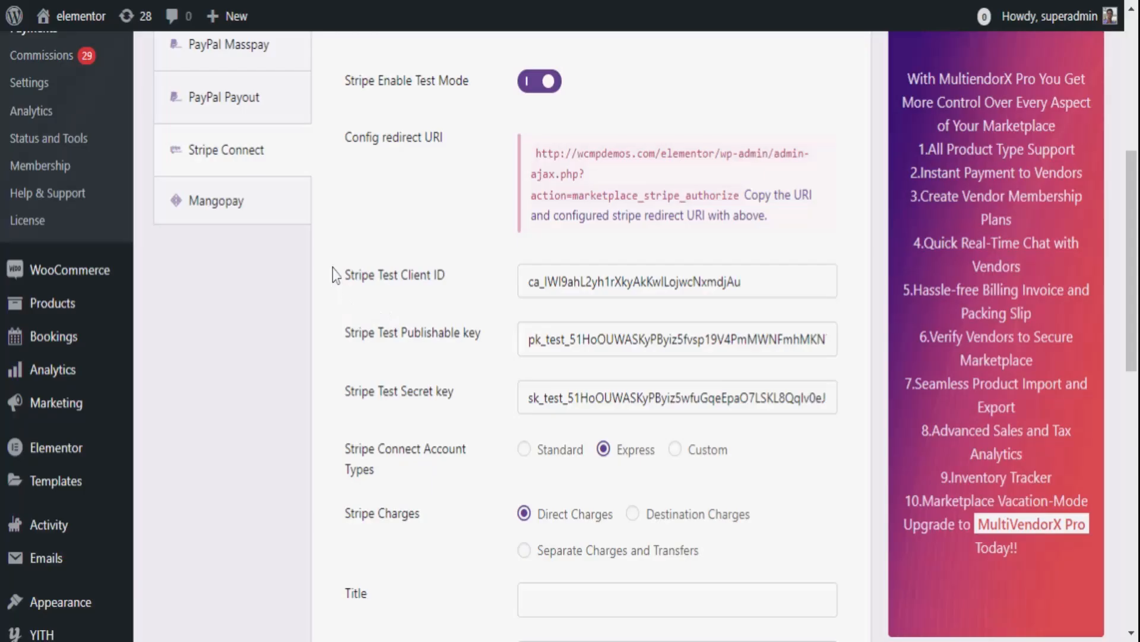
{"action": "left_click_drag", "start_coordinate": [315, 275], "coordinate": [469, 294]}
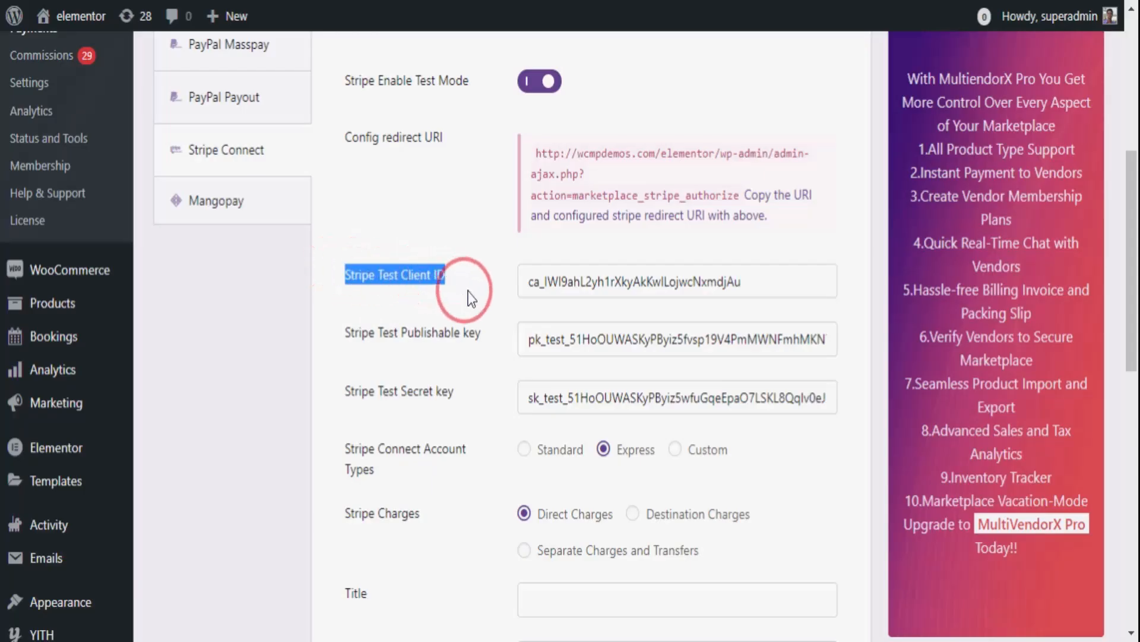
{"action": "left_click_drag", "start_coordinate": [336, 328], "coordinate": [493, 336]}
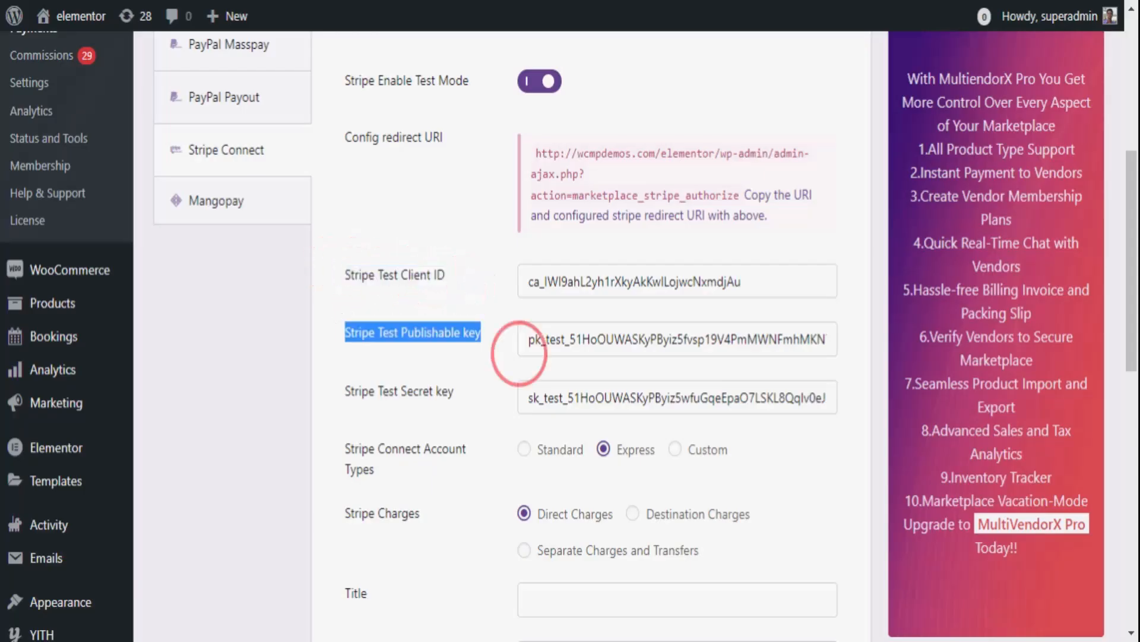
{"action": "left_click_drag", "start_coordinate": [343, 393], "coordinate": [453, 389]}
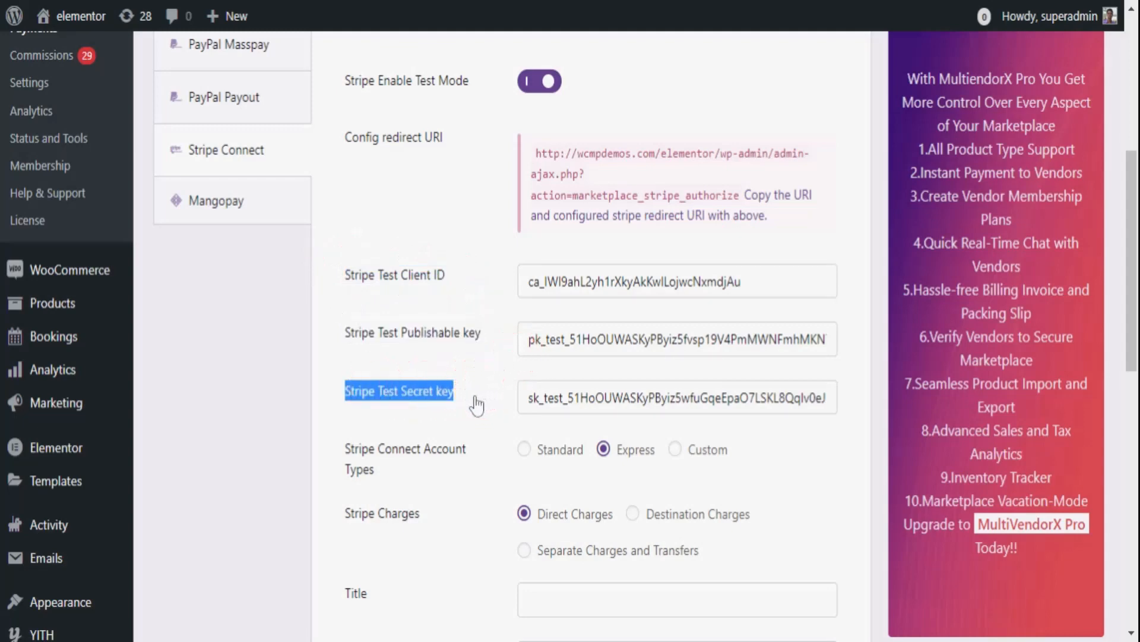
Step: Try the Standard and Express Stripe Connect account types, and set the account type to Custom
{"action": "scroll", "coordinate": [477, 406], "scroll_direction": "down", "scroll_amount": 2}
{"action": "left_click_drag", "start_coordinate": [351, 352], "coordinate": [526, 362]}
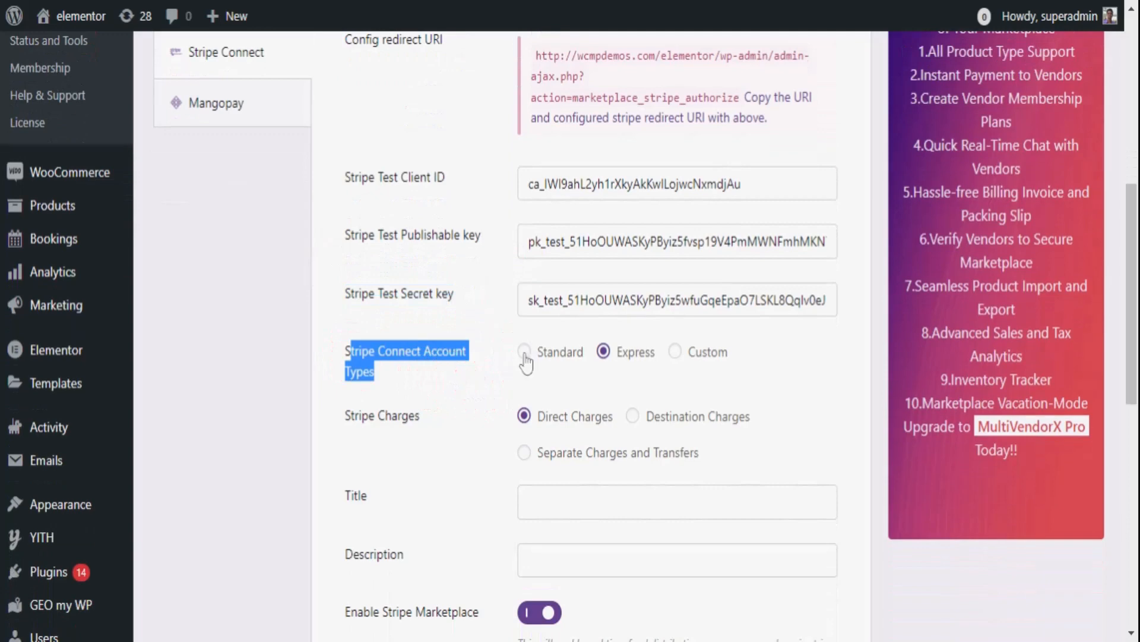
{"action": "left_click", "coordinate": [525, 354]}
{"action": "left_click", "coordinate": [605, 353]}
{"action": "left_click", "coordinate": [675, 351]}
{"action": "left_click", "coordinate": [483, 394]}
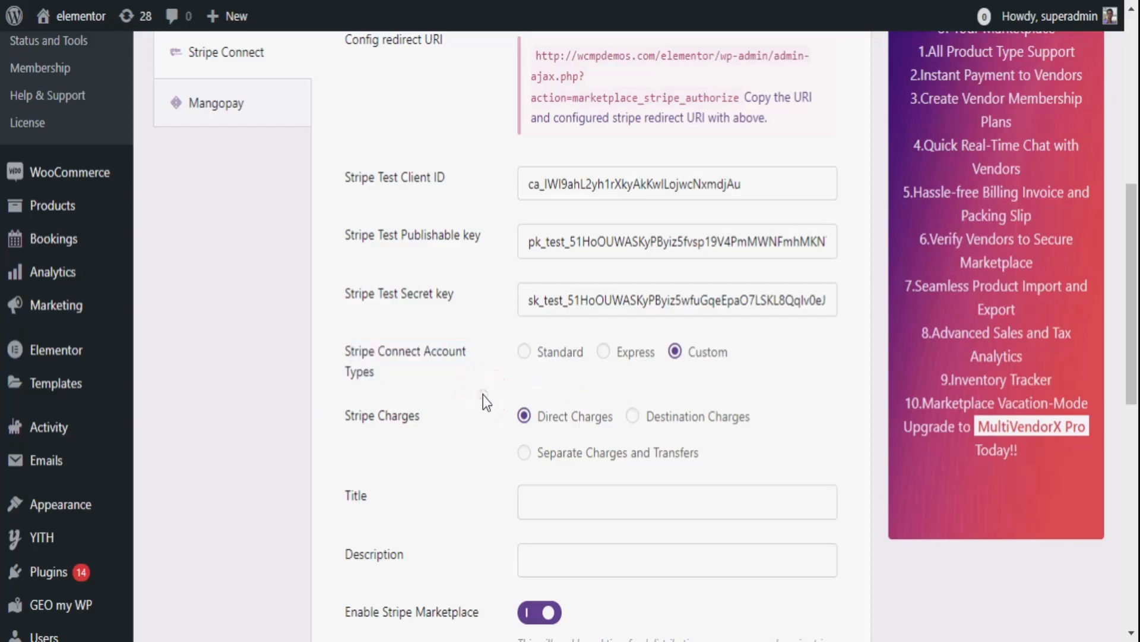
Step: Try Direct and Destination Charges for Stripe Charges, and set the option to Separate Charges and Transfers
{"action": "left_click_drag", "start_coordinate": [322, 419], "coordinate": [426, 433]}
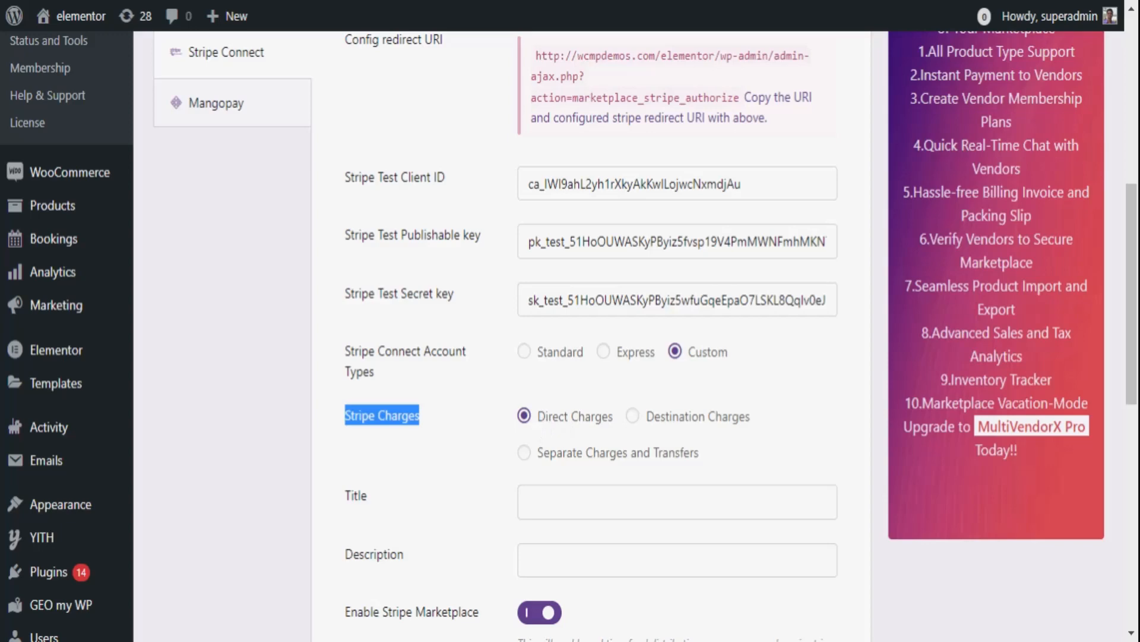
{"action": "left_click", "coordinate": [530, 416]}
{"action": "left_click", "coordinate": [633, 417]}
{"action": "scroll", "coordinate": [544, 379], "scroll_direction": "down", "scroll_amount": 2}
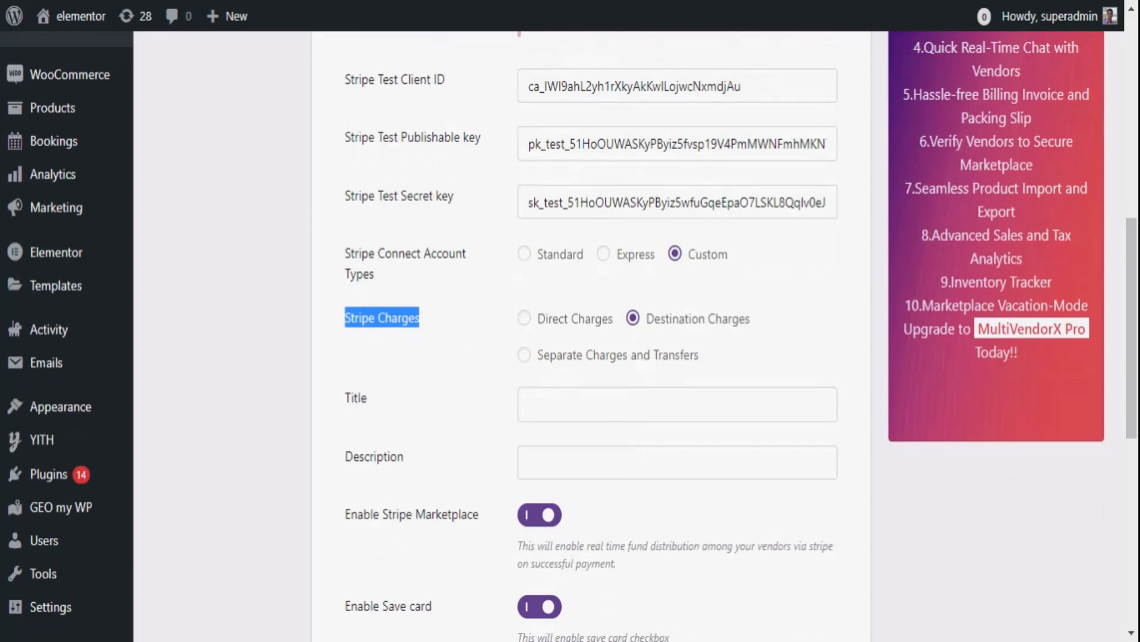
{"action": "left_click", "coordinate": [525, 355]}
{"action": "left_click", "coordinate": [326, 376]}
Step: Review the Stripe title and description fields, and enable debug mode for Stripe Connect
{"action": "double_click", "coordinate": [356, 202]}
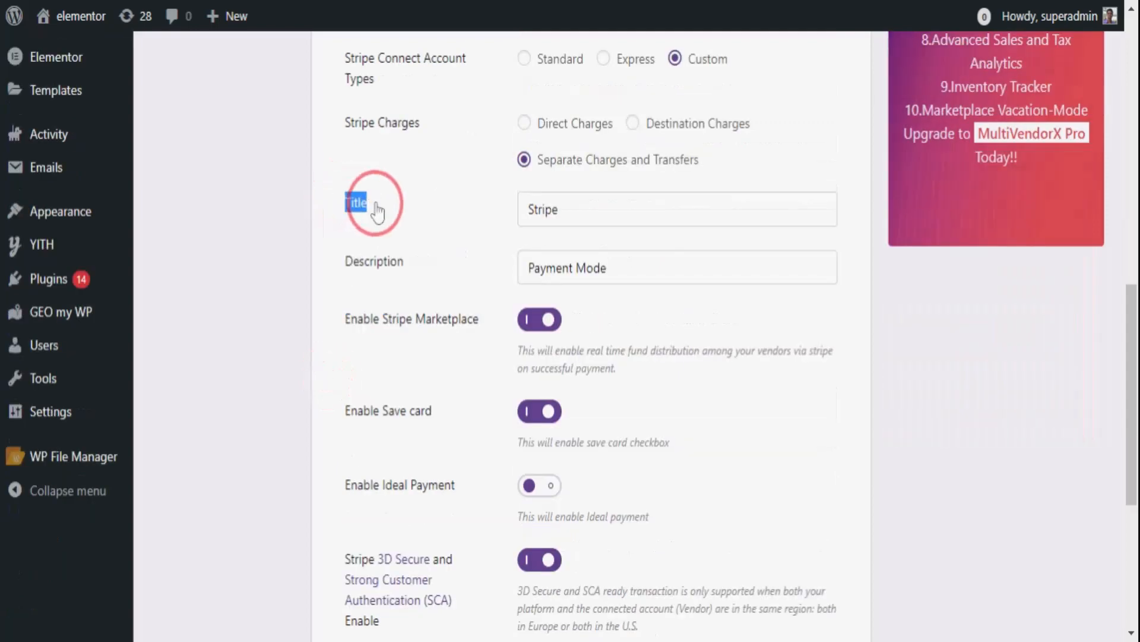
{"action": "left_click_drag", "start_coordinate": [346, 262], "coordinate": [428, 272]}
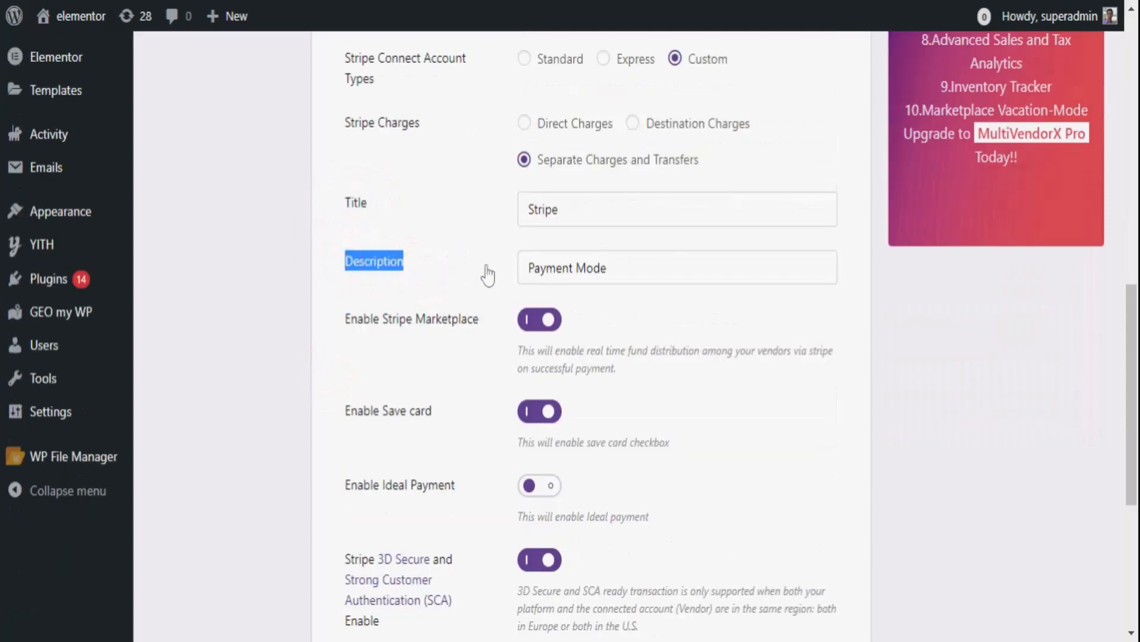
{"action": "scroll", "coordinate": [487, 274], "scroll_direction": "down", "scroll_amount": 3}
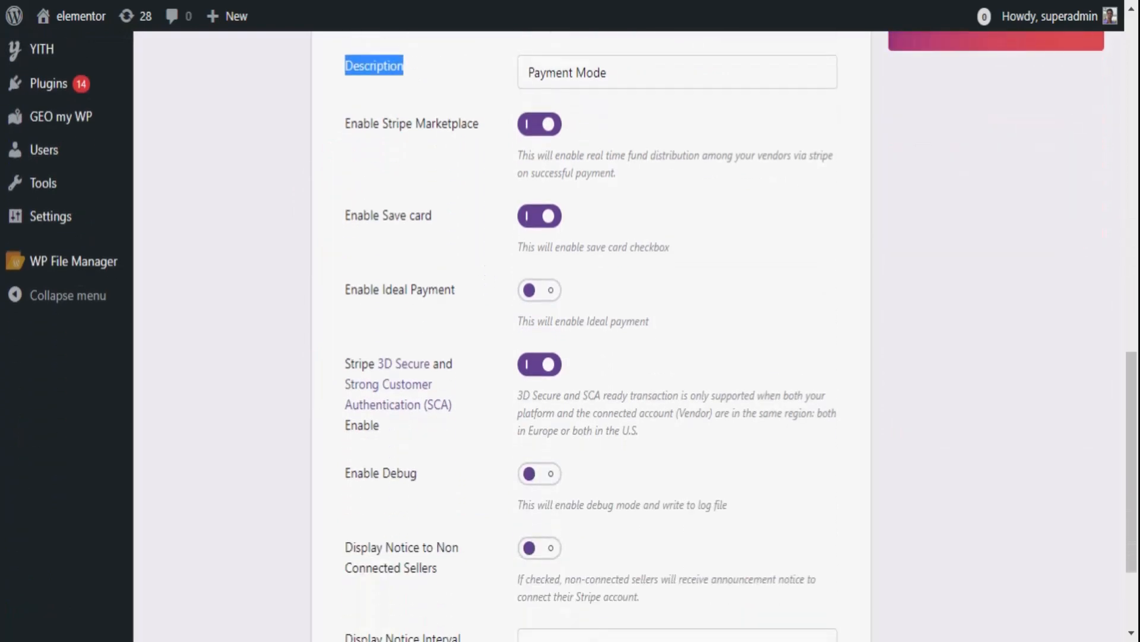
{"action": "left_click_drag", "start_coordinate": [333, 474], "coordinate": [430, 482]}
{"action": "left_click", "coordinate": [535, 474]}
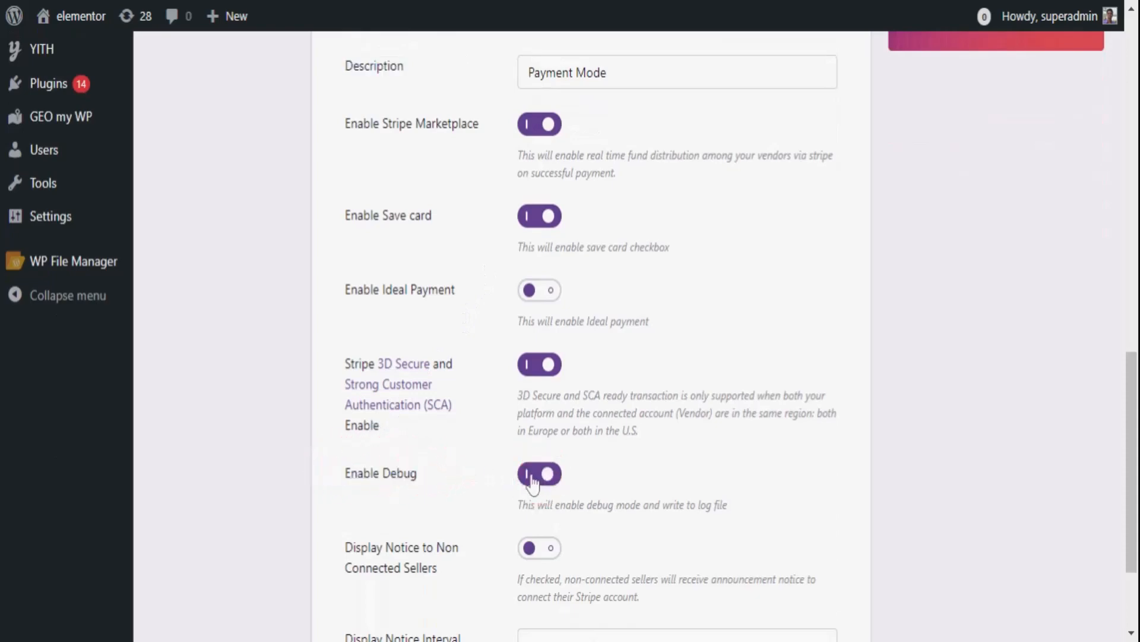
{"action": "scroll", "coordinate": [461, 472], "scroll_direction": "down", "scroll_amount": 3}
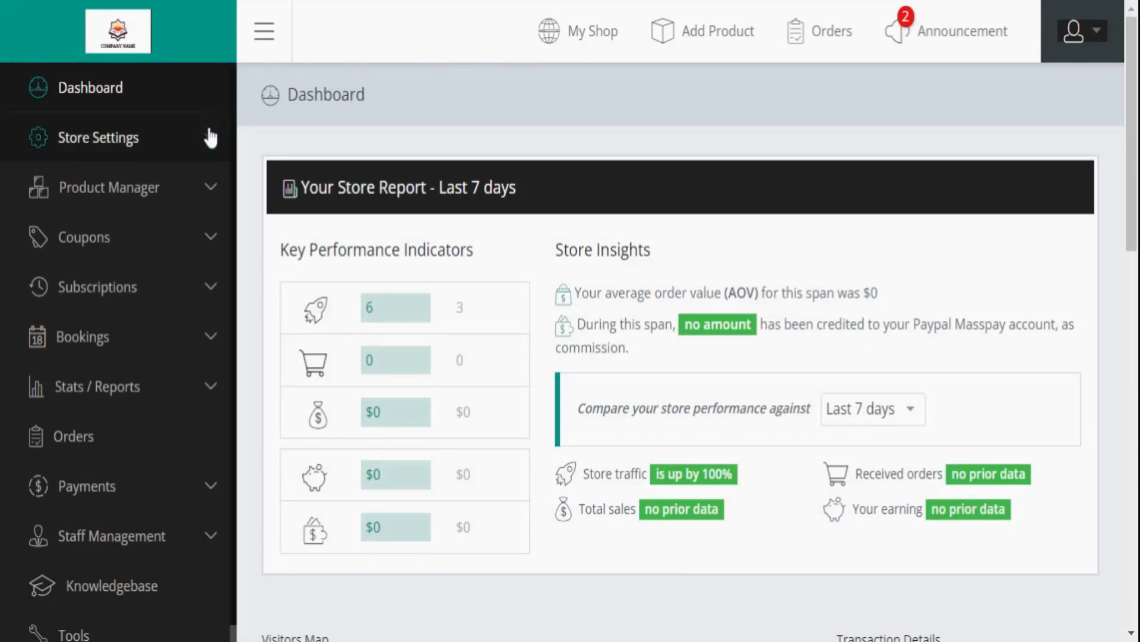
Step: Switch to the vendor dashboard and expand the Store Settings section
{"action": "left_click", "coordinate": [209, 141]}
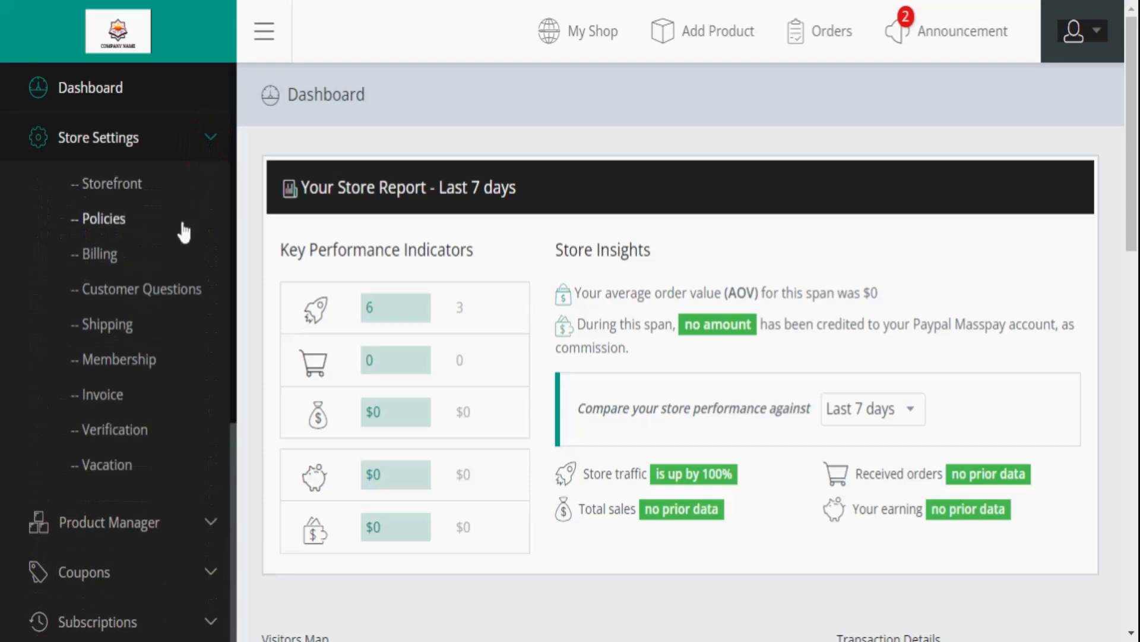